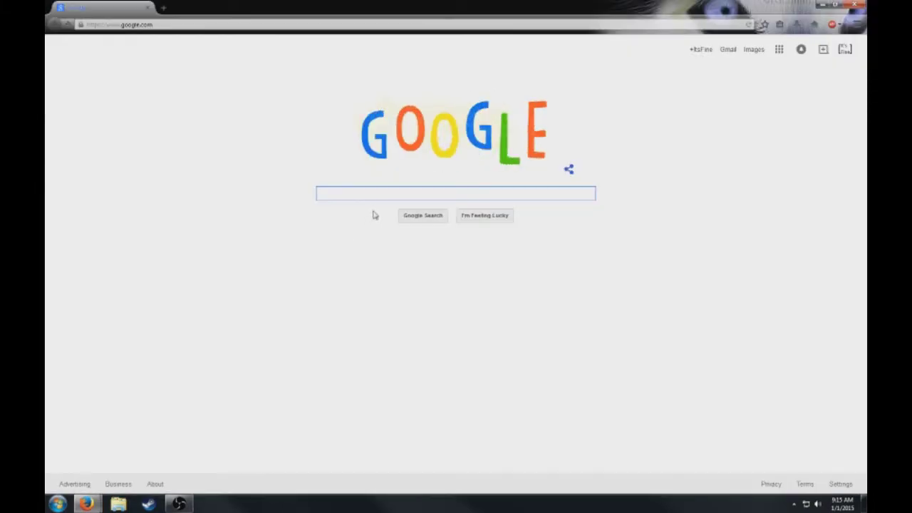
- Search Google for "team speak" and open the official teamspeak.com site from the results
{"action": "type", "text": "team "}
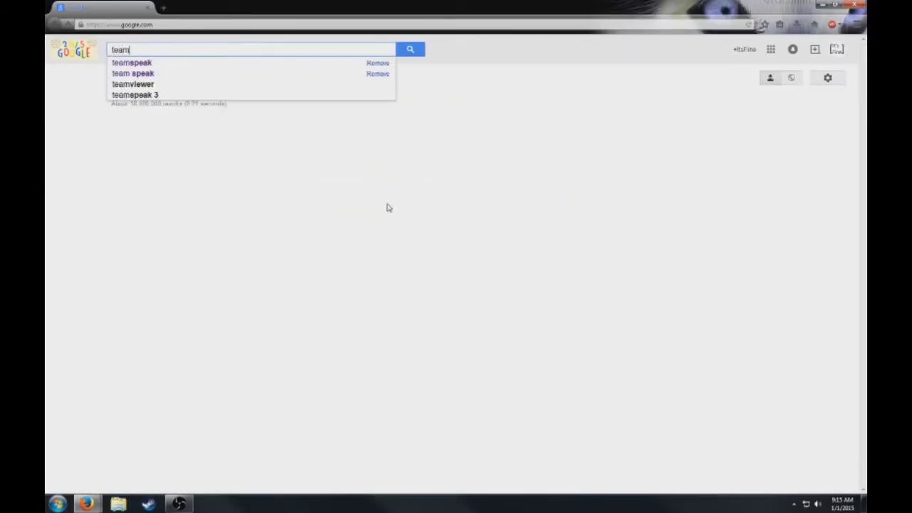
{"action": "type", "text": "speak"}
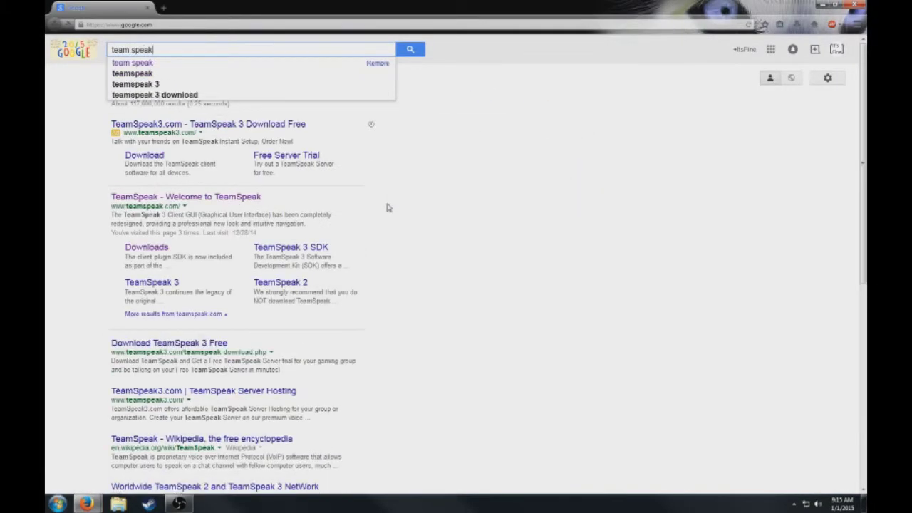
{"action": "key", "text": "Return"}
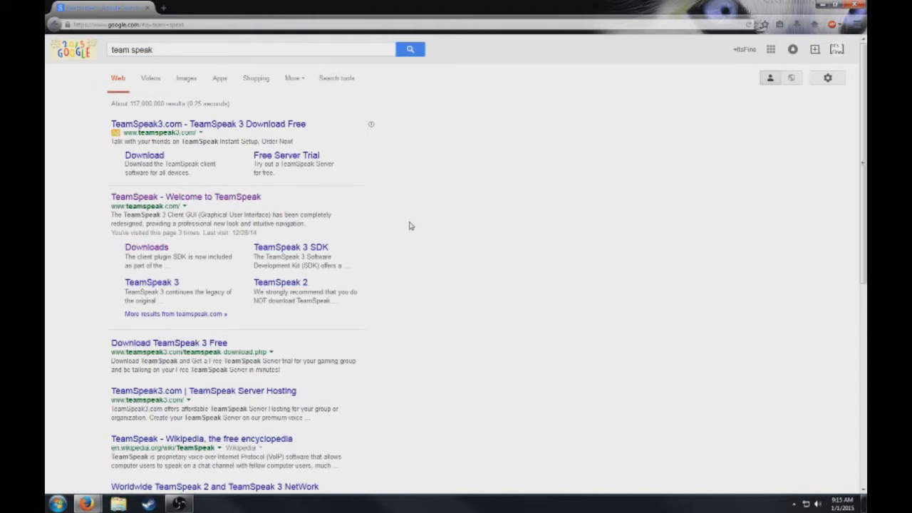
{"action": "left_click", "coordinate": [181, 200]}
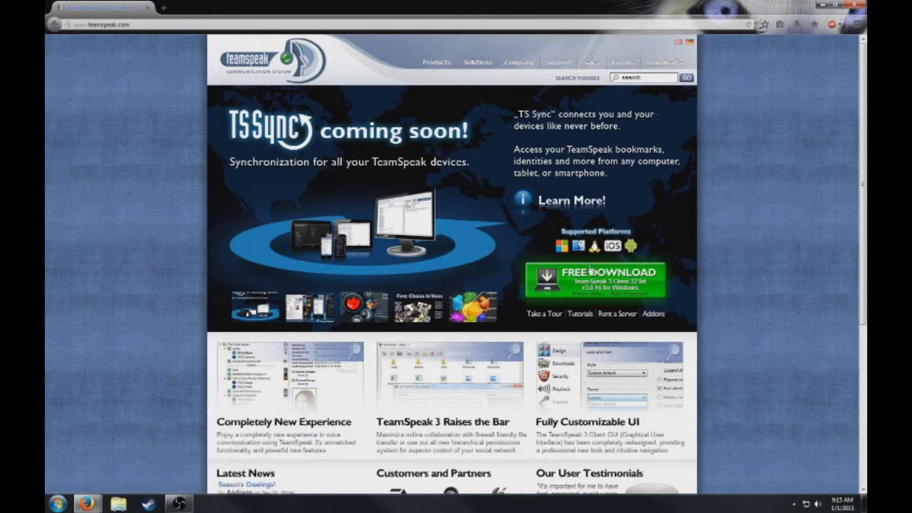
- Switch to the browser's download library and launch the downloaded TeamSpeak 3 Client win32 installer, approving the executable warning
{"action": "left_click", "coordinate": [823, 5]}
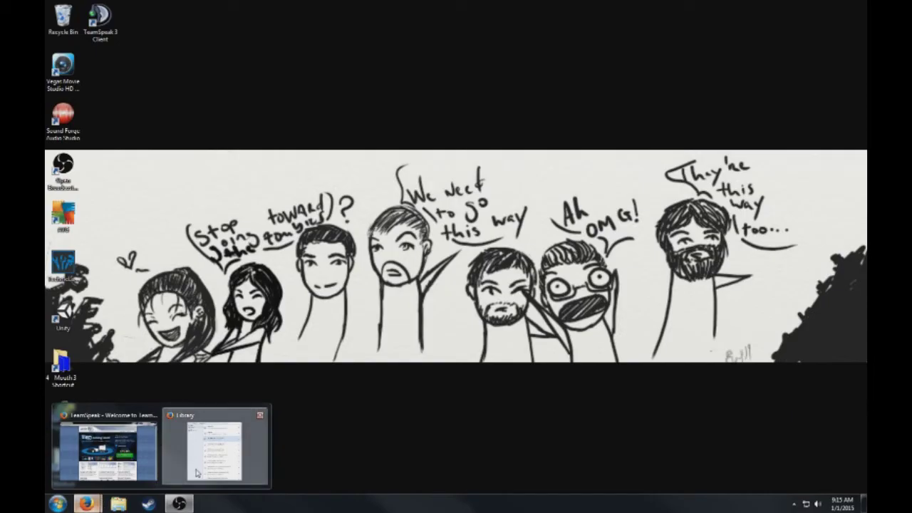
{"action": "left_click", "coordinate": [213, 443]}
{"action": "double_click", "coordinate": [219, 214]}
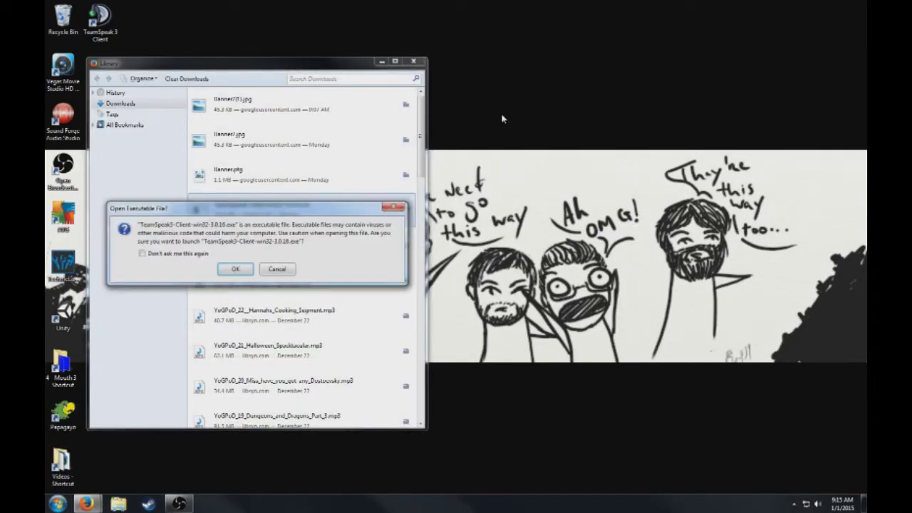
{"action": "left_click", "coordinate": [235, 269]}
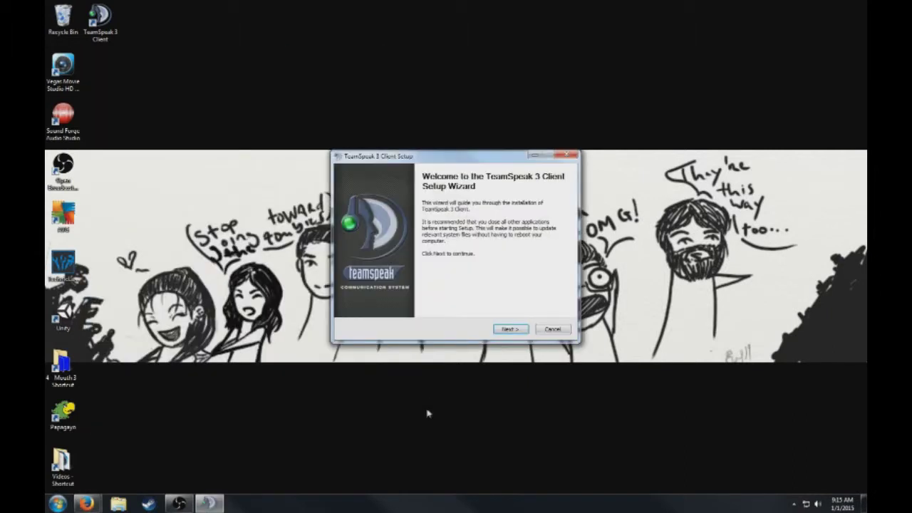
- Accept the TeamSpeak license agreement and set the installation for anyone using this computer in the default destination folder
{"action": "left_click", "coordinate": [519, 332]}
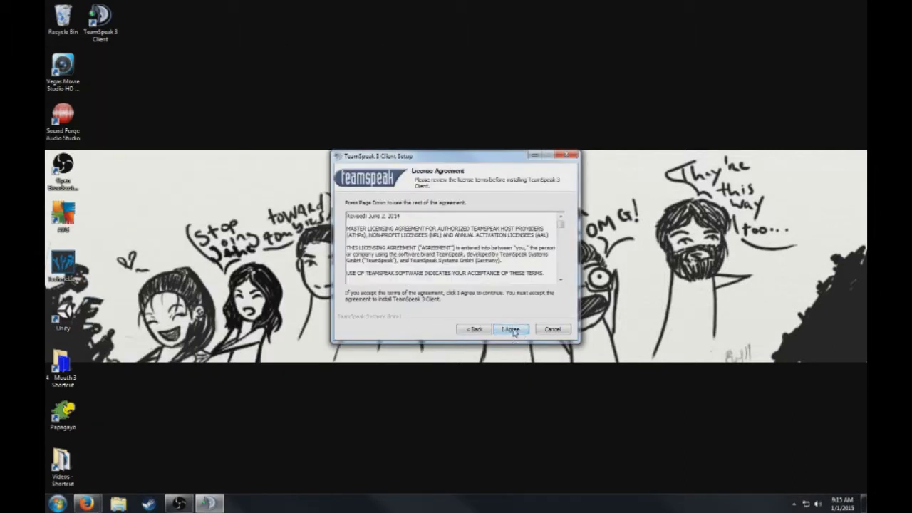
{"action": "left_click", "coordinate": [513, 330]}
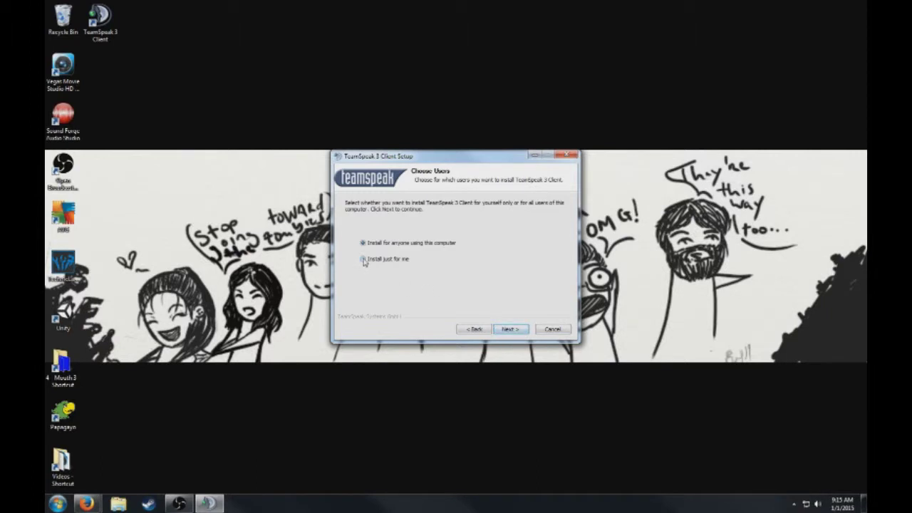
{"action": "left_click", "coordinate": [531, 331]}
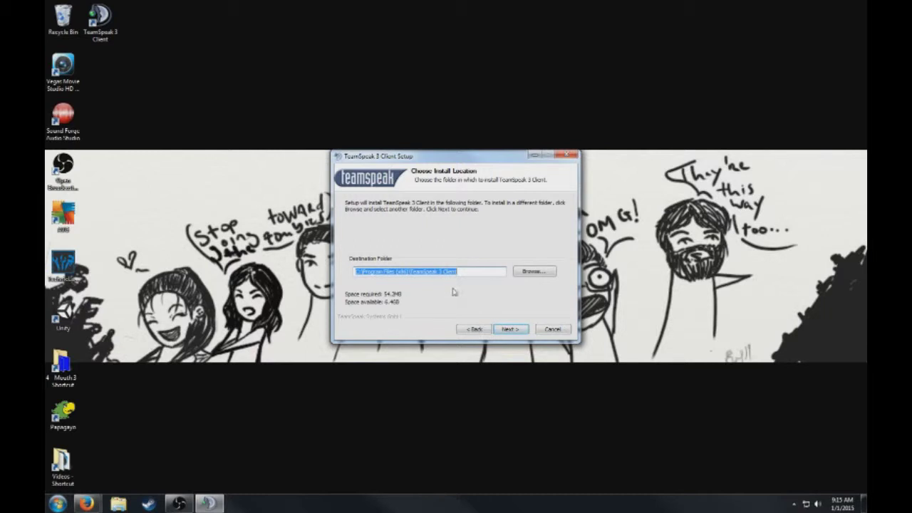
{"action": "left_click", "coordinate": [506, 332]}
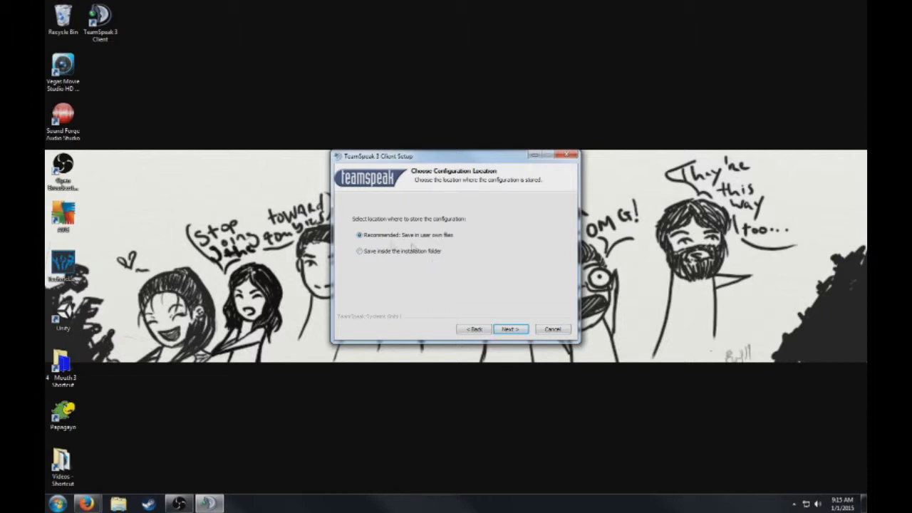
- Store the configuration in the user's own files, leave Overwolf out, install with the default Start Menu folder, and run TeamSpeak 3 Client
{"action": "left_click", "coordinate": [518, 331]}
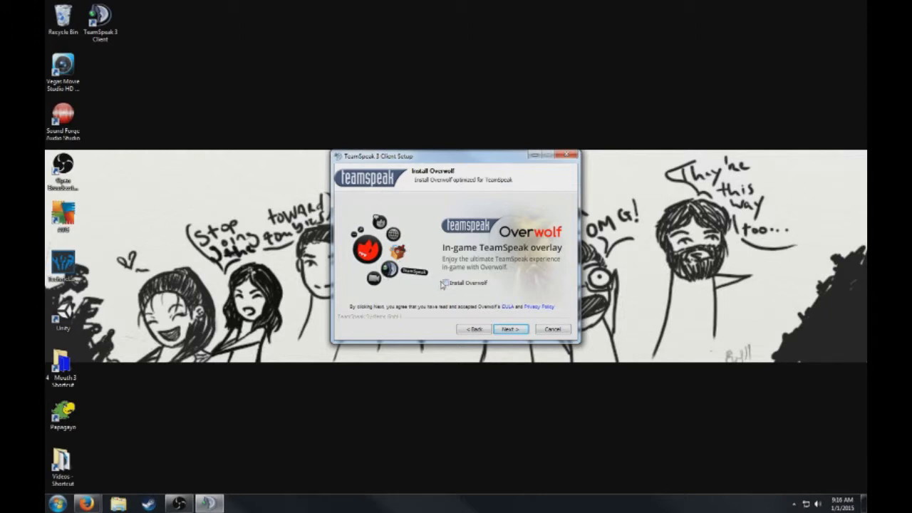
{"action": "left_click", "coordinate": [510, 329]}
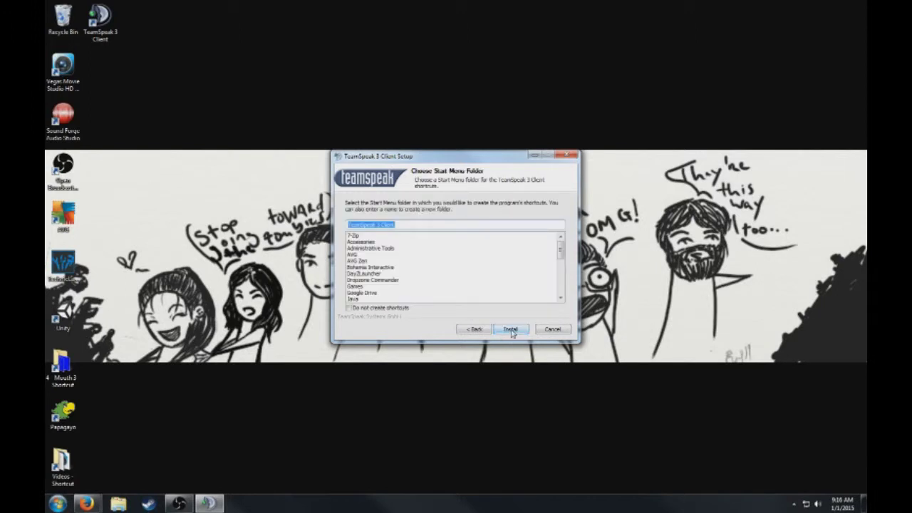
{"action": "left_click", "coordinate": [512, 329]}
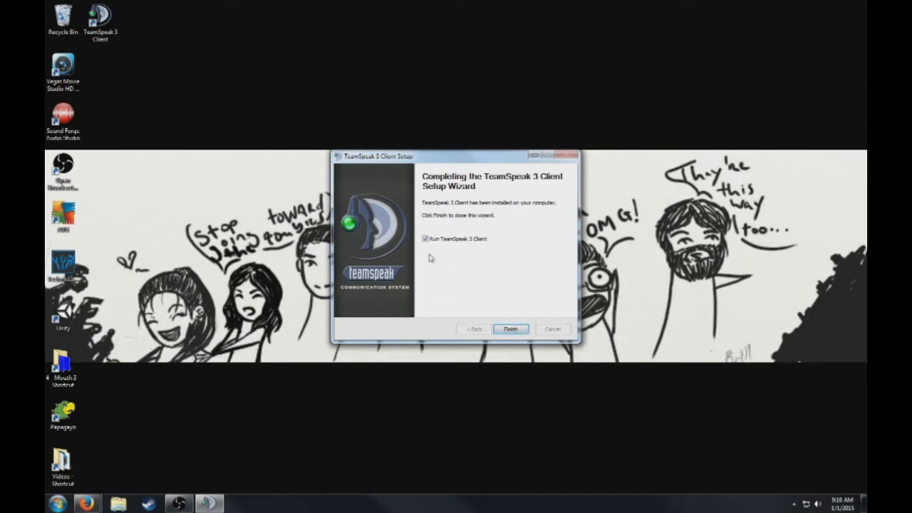
{"action": "left_click", "coordinate": [510, 329]}
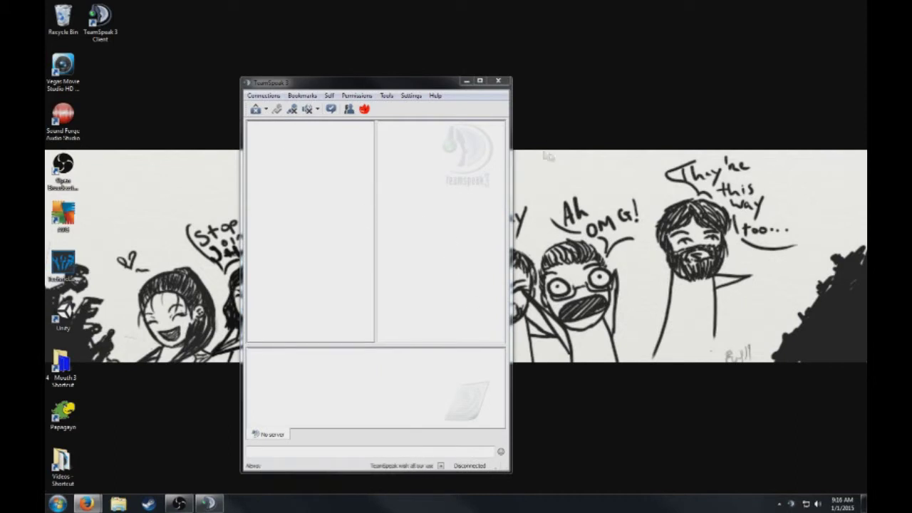
- Start the TeamSpeak Setup Wizard, keep the existing nickname, and use Voice Activation Detection for the microphone
{"action": "left_click_drag", "start_coordinate": [372, 84], "coordinate": [335, 43]}
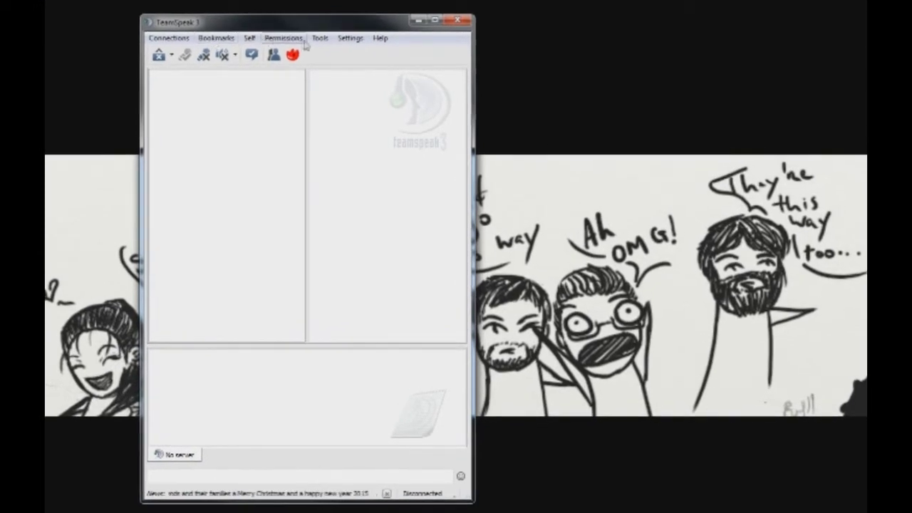
{"action": "left_click", "coordinate": [321, 39]}
{"action": "mouse_move", "coordinate": [349, 38]}
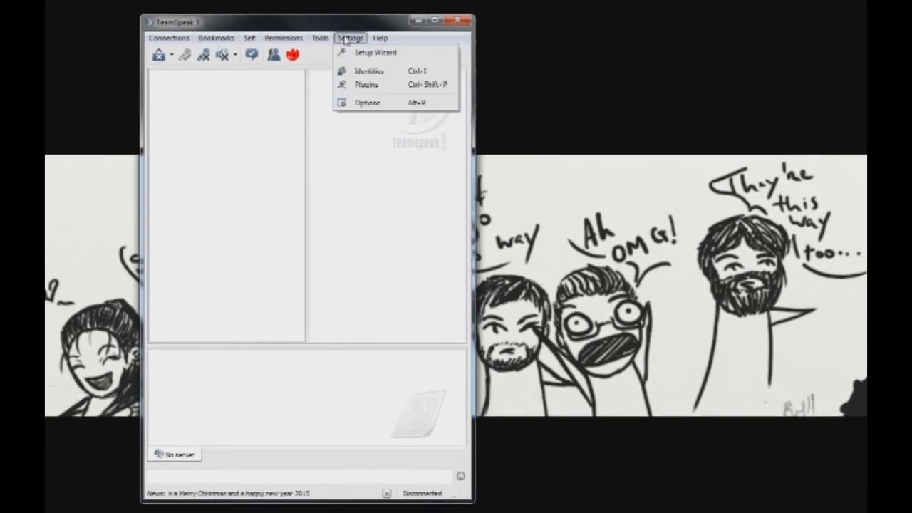
{"action": "left_click", "coordinate": [393, 57]}
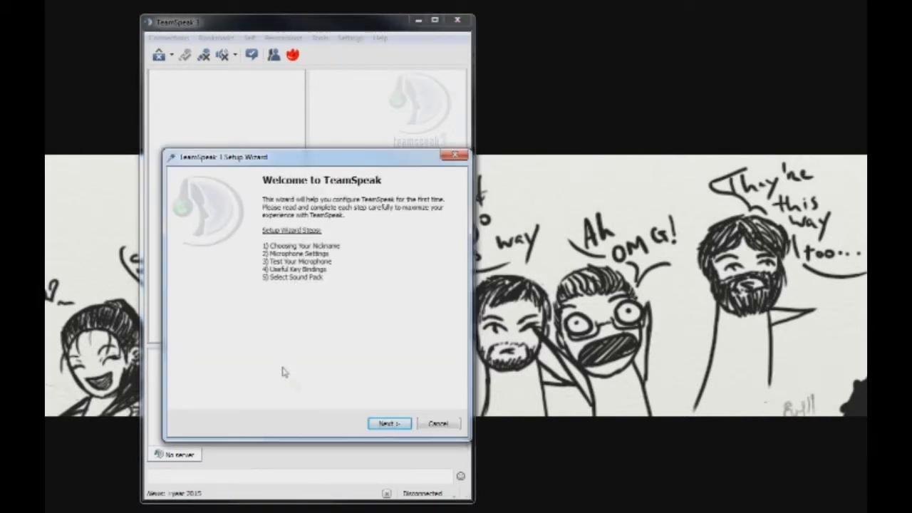
{"action": "left_click", "coordinate": [402, 426]}
{"action": "left_click", "coordinate": [402, 428]}
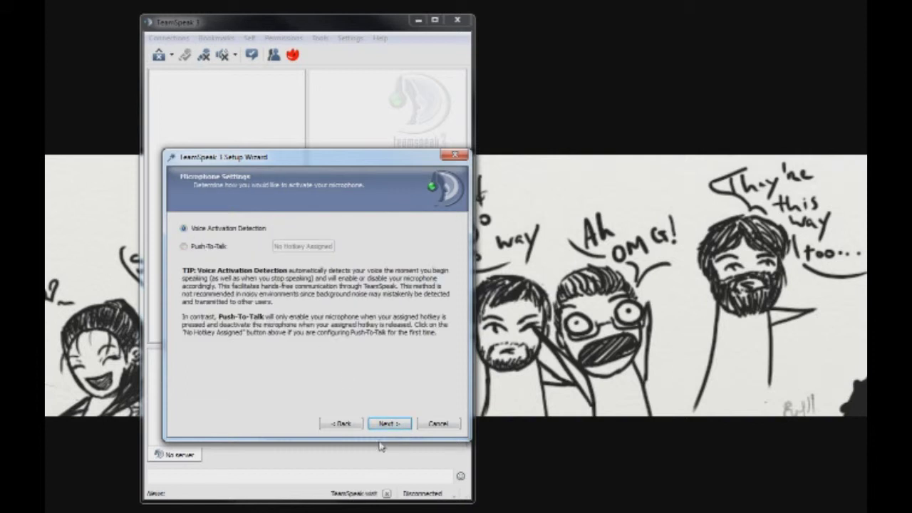
{"action": "left_click", "coordinate": [399, 425]}
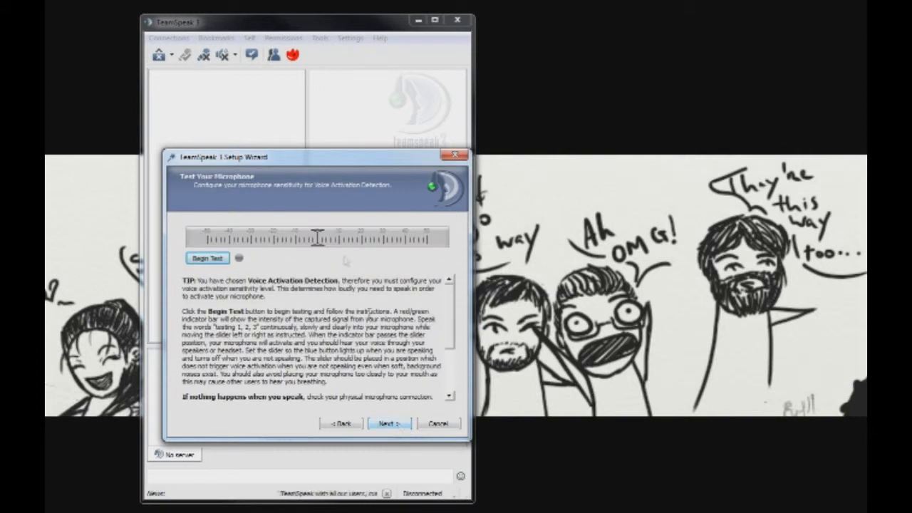
- Raise the voice activation level to about 37 during the microphone test and continue to the key bindings
{"action": "left_click_drag", "start_coordinate": [347, 245], "coordinate": [387, 245]}
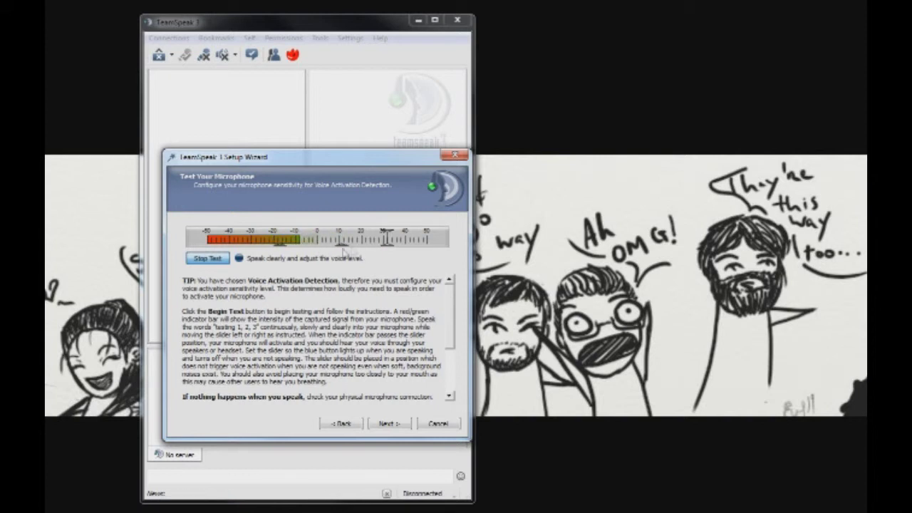
{"action": "left_click_drag", "start_coordinate": [388, 248], "coordinate": [412, 255]}
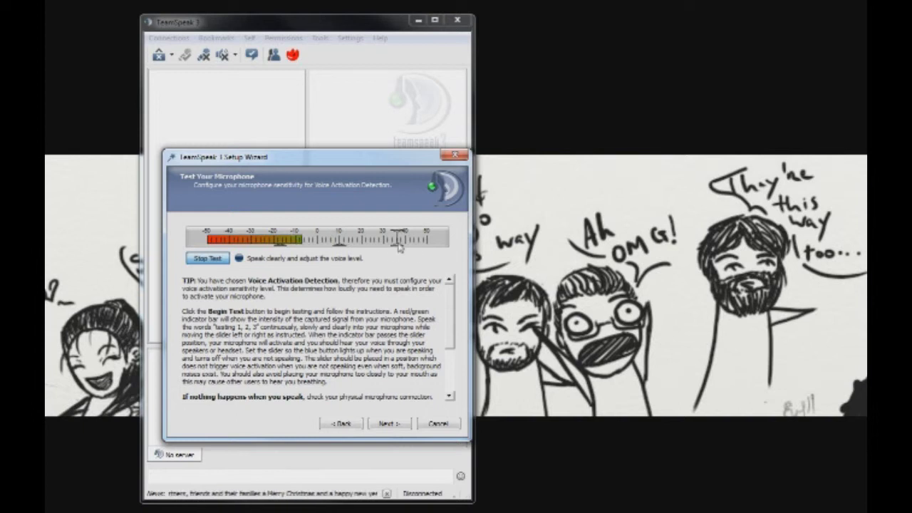
{"action": "left_click", "coordinate": [388, 423]}
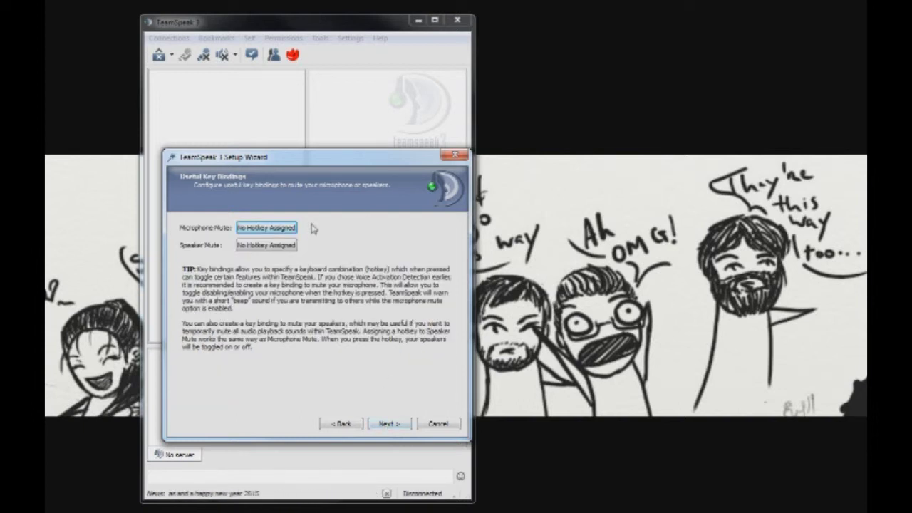
- Leave the mute hotkeys unassigned, try the Male sound pack, and settle on the Female sound pack
{"action": "left_click", "coordinate": [388, 425]}
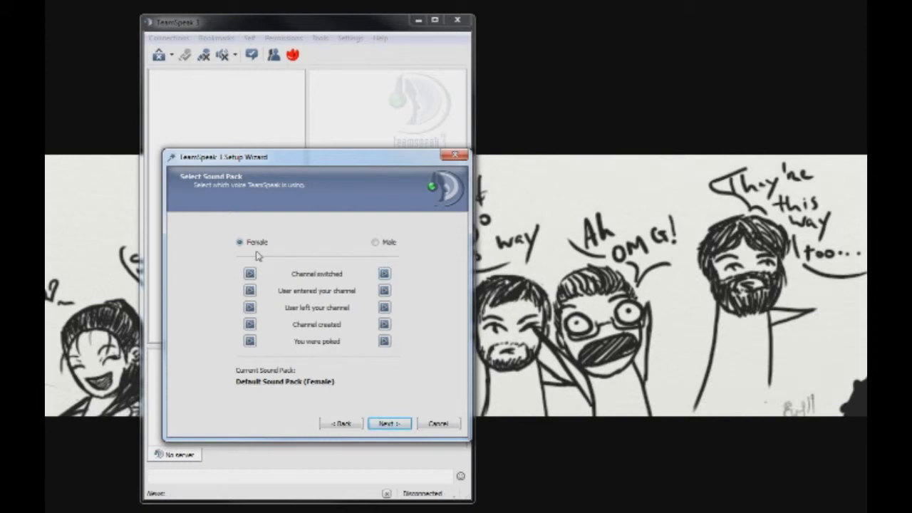
{"action": "left_click", "coordinate": [375, 243]}
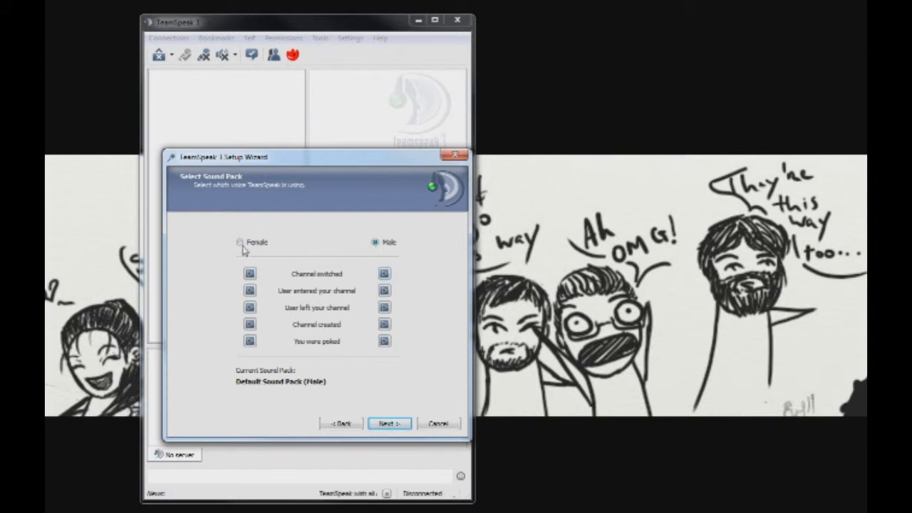
{"action": "left_click", "coordinate": [241, 243]}
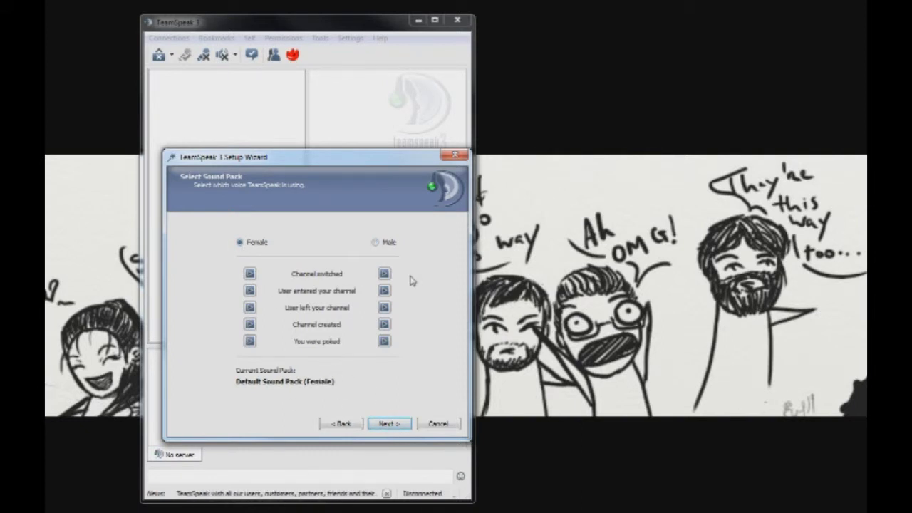
{"action": "left_click", "coordinate": [389, 425]}
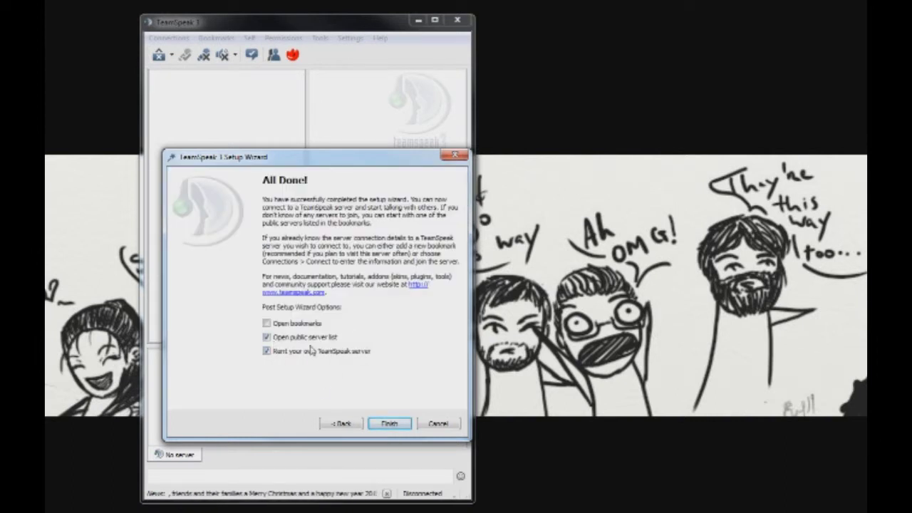
- Finish the setup wizard with only Open bookmarks enabled, turning off the public server list and server rental options
{"action": "left_click", "coordinate": [268, 357]}
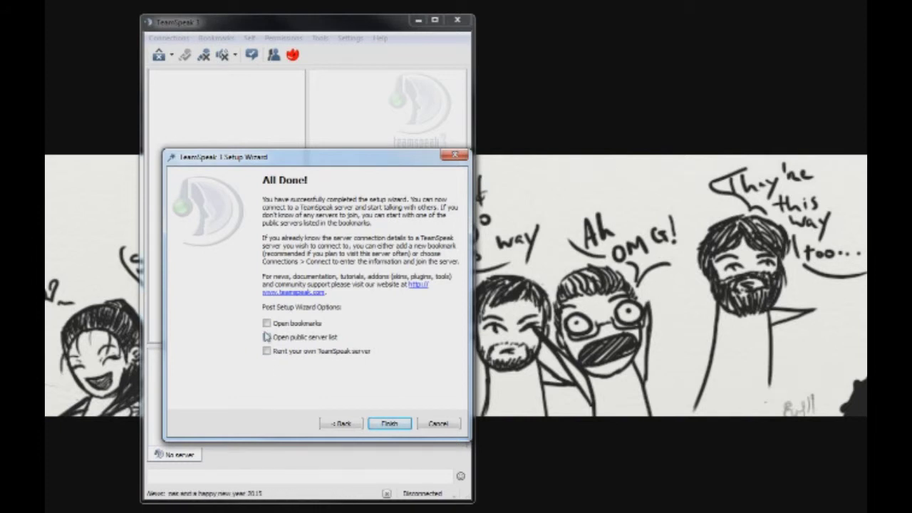
{"action": "left_click", "coordinate": [267, 324]}
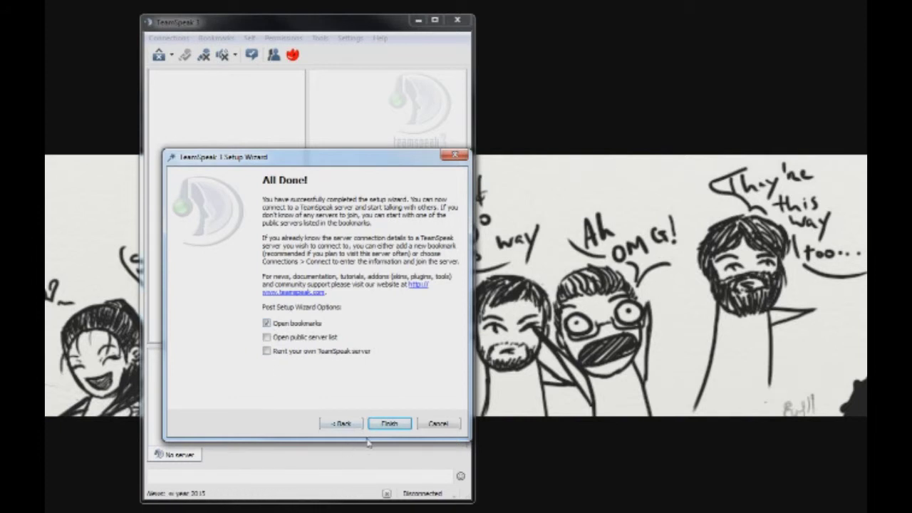
{"action": "left_click", "coordinate": [389, 423]}
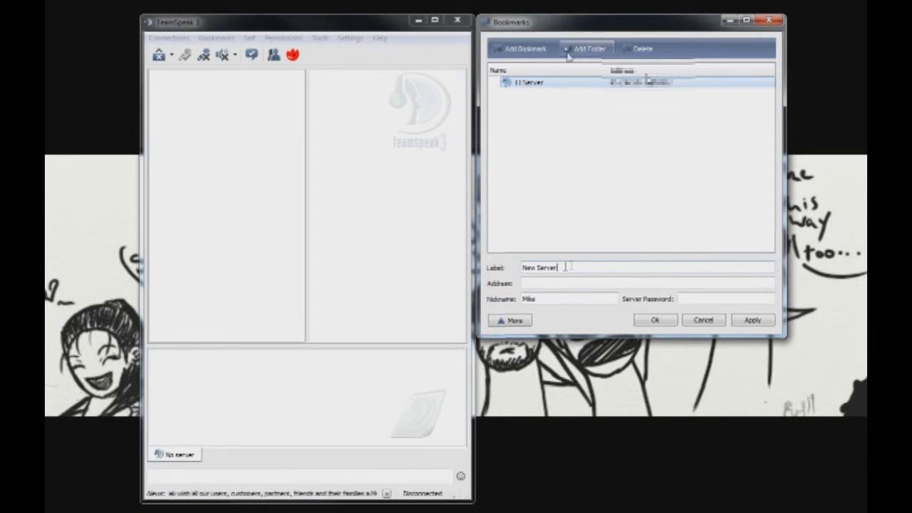
- Add a new server bookmark labelled "fj server" and enter the server password
{"action": "left_click", "coordinate": [513, 52]}
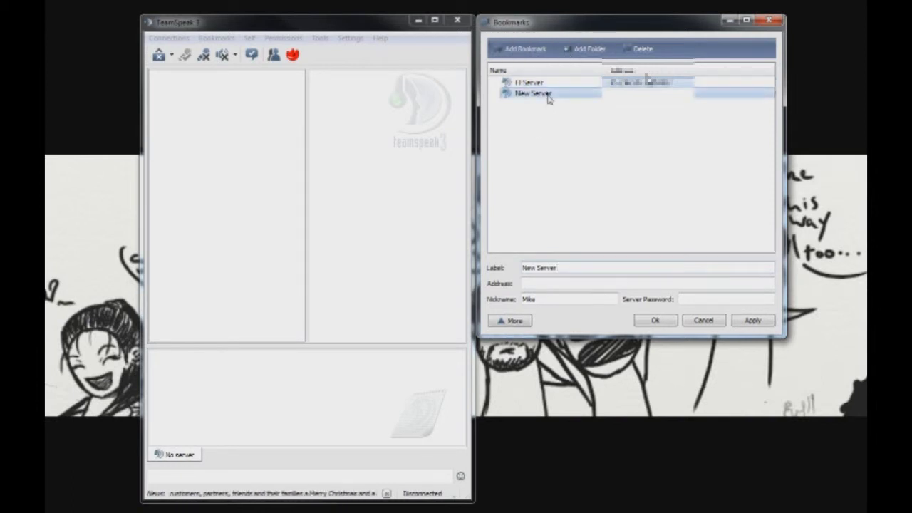
{"action": "left_click_drag", "start_coordinate": [565, 267], "coordinate": [518, 271]}
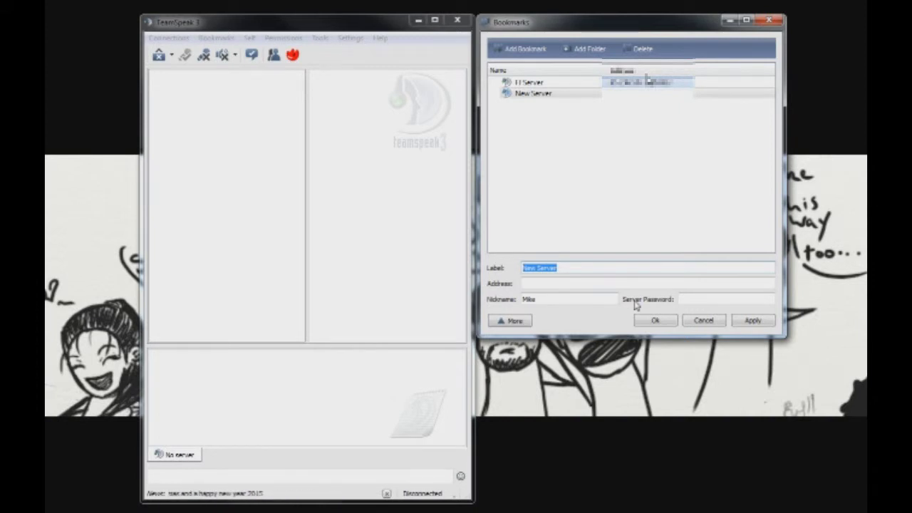
{"action": "type", "text": "tj server"}
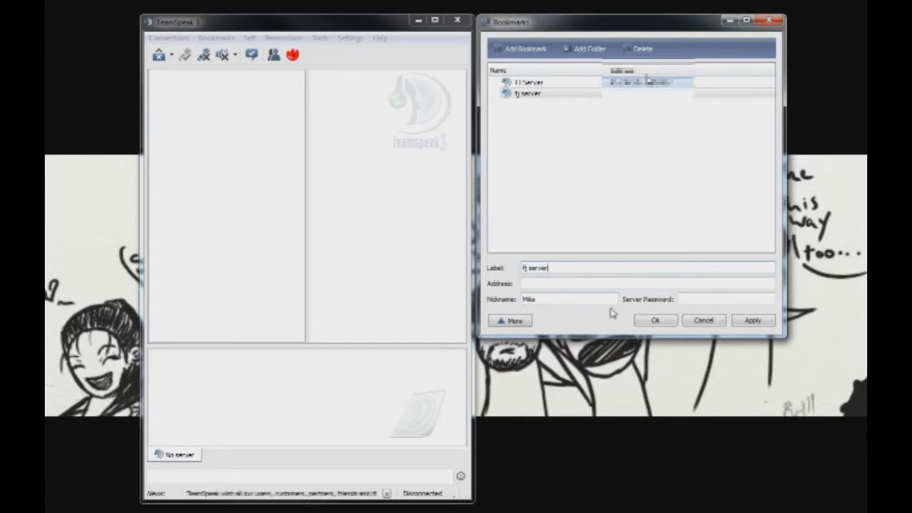
{"action": "left_click", "coordinate": [707, 299]}
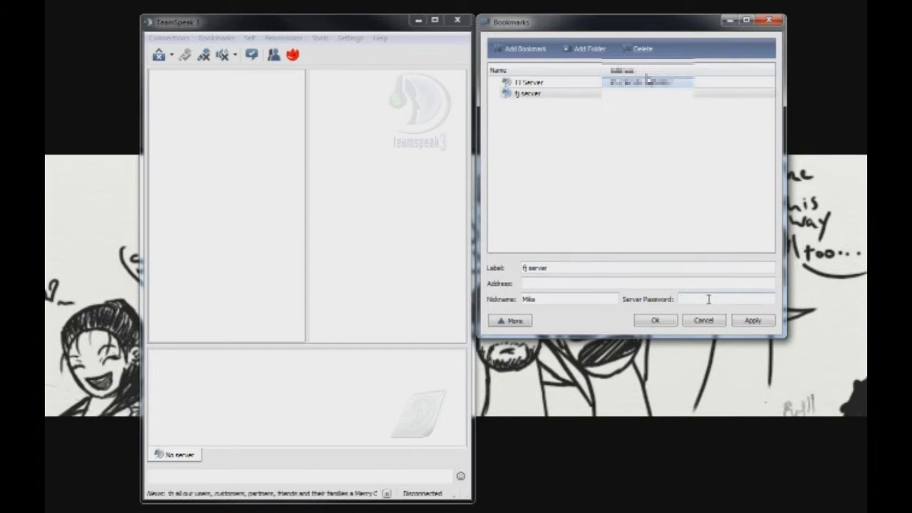
{"action": "type", "text": "********"}
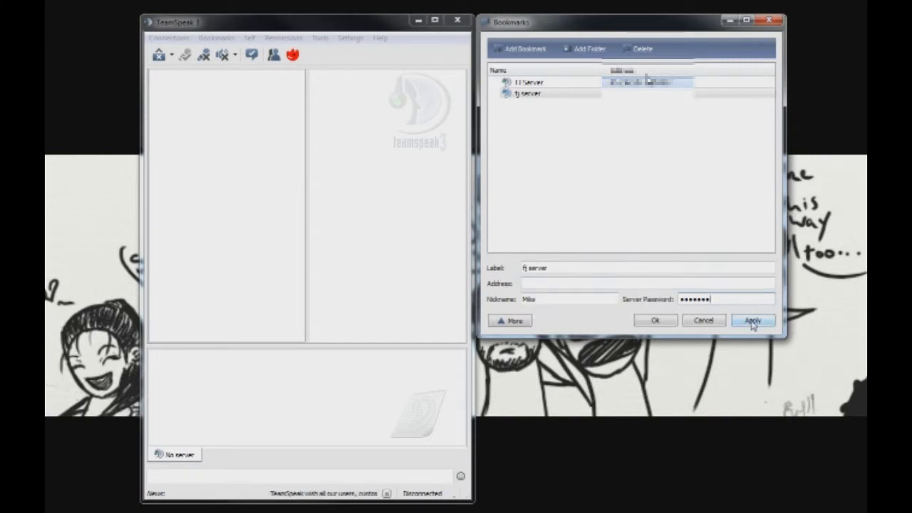
- Delete the newly added "fj server" bookmark from the bookmark list
{"action": "left_click", "coordinate": [538, 84]}
{"action": "left_click", "coordinate": [530, 94]}
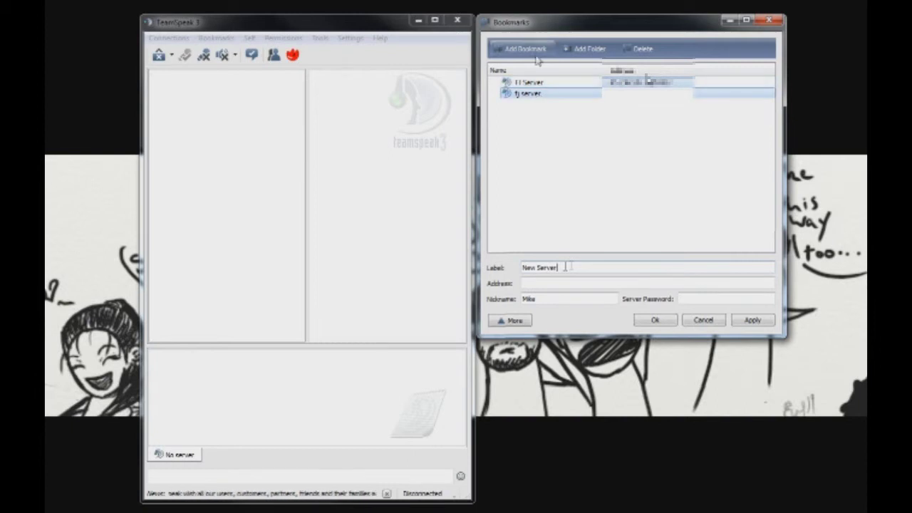
{"action": "left_click", "coordinate": [639, 48]}
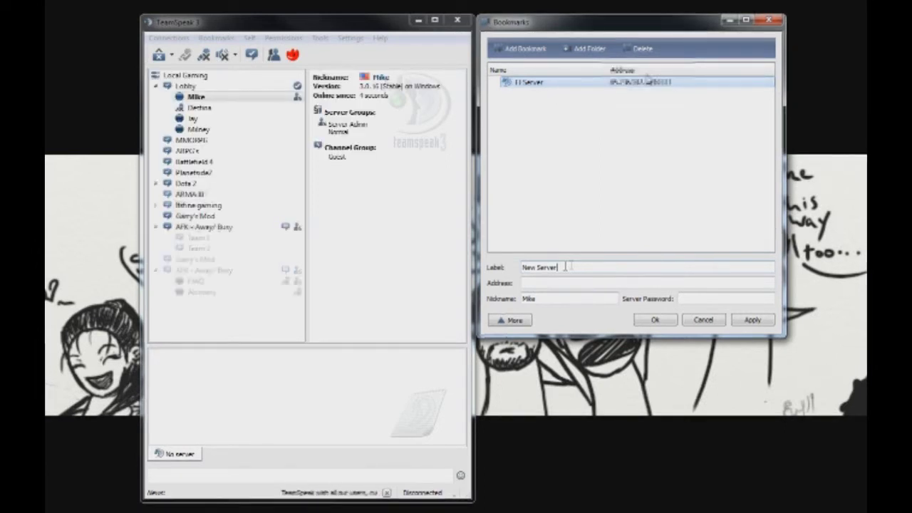
- Move your own client from the Lobby into the Itsfine gaming channel and on into its Team 1 sub-channel
{"action": "left_click_drag", "start_coordinate": [194, 98], "coordinate": [203, 232]}
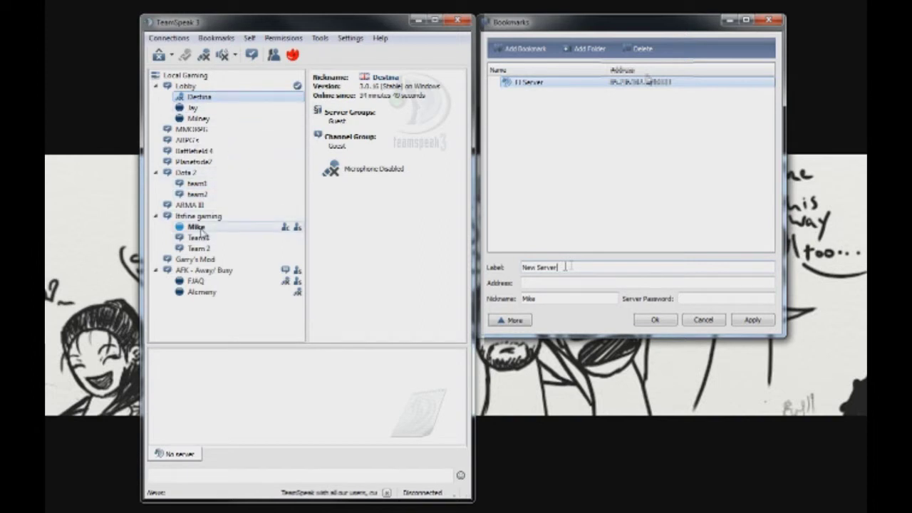
{"action": "left_click_drag", "start_coordinate": [201, 228], "coordinate": [200, 239]}
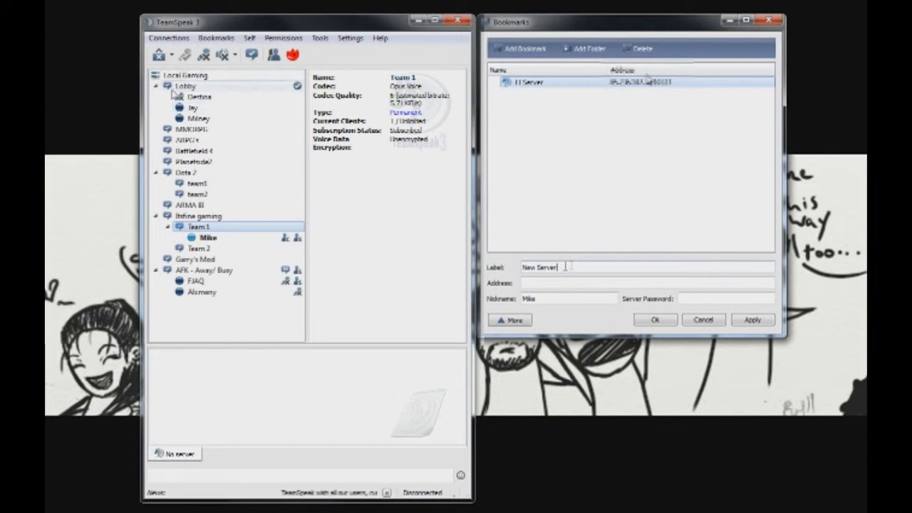
{"action": "key", "text": "Return"}
- Look at the direct connection dialog with its server address, nickname and password fields, and cancel it
{"action": "left_click", "coordinate": [164, 39]}
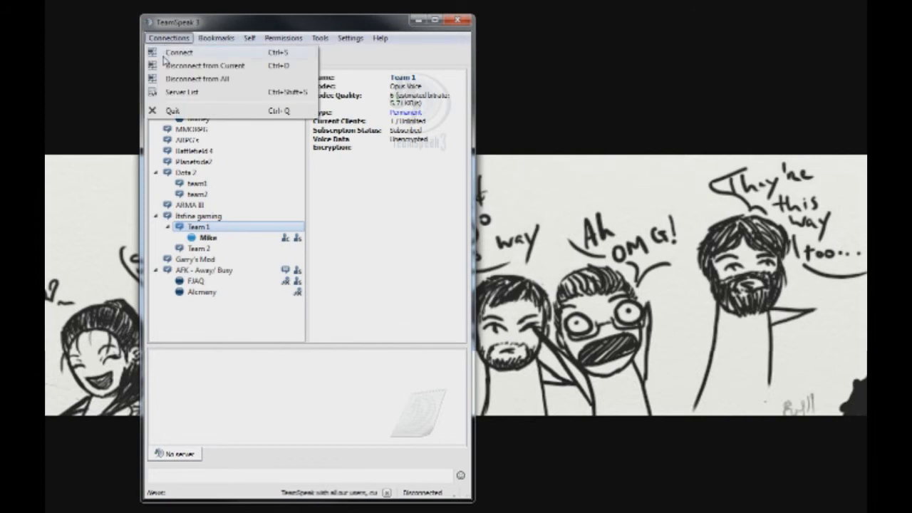
{"action": "left_click", "coordinate": [179, 52]}
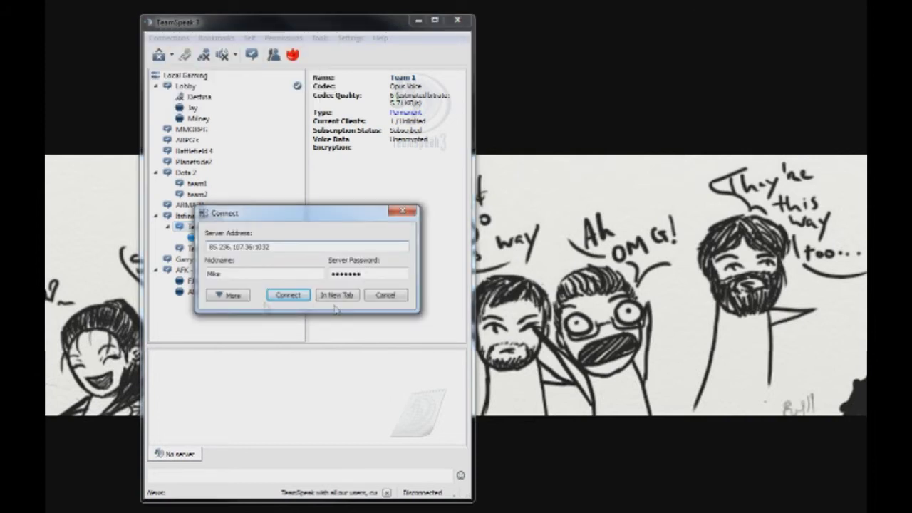
{"action": "left_click", "coordinate": [385, 296]}
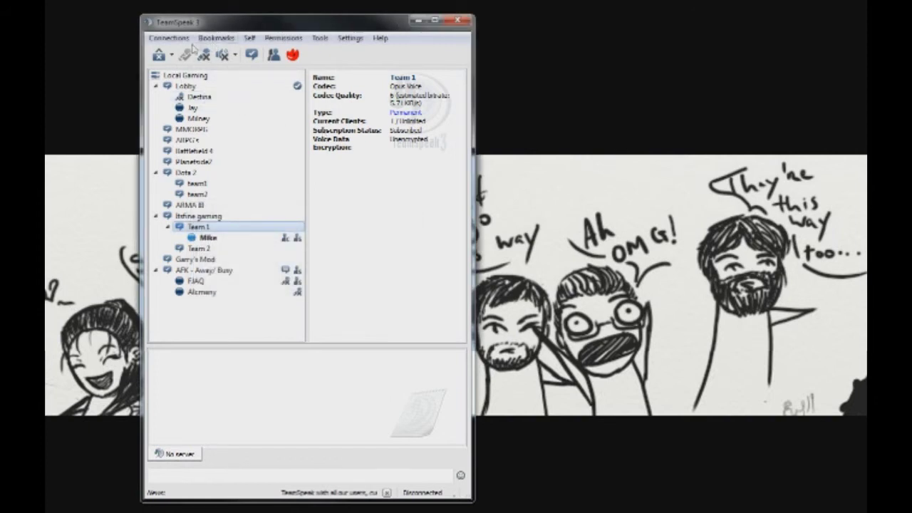
- Open the bookmark manager to check the saved FJ Server bookmark's details, and close it
{"action": "left_click", "coordinate": [216, 38]}
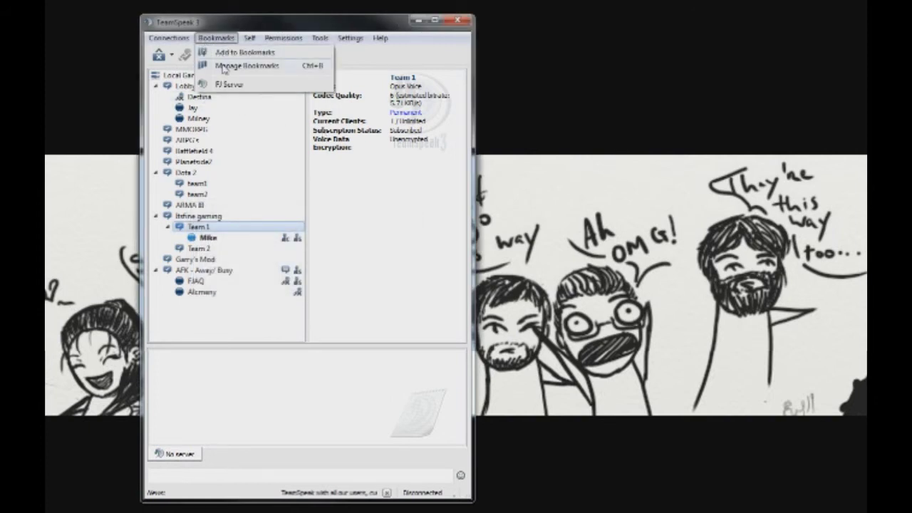
{"action": "left_click", "coordinate": [224, 67]}
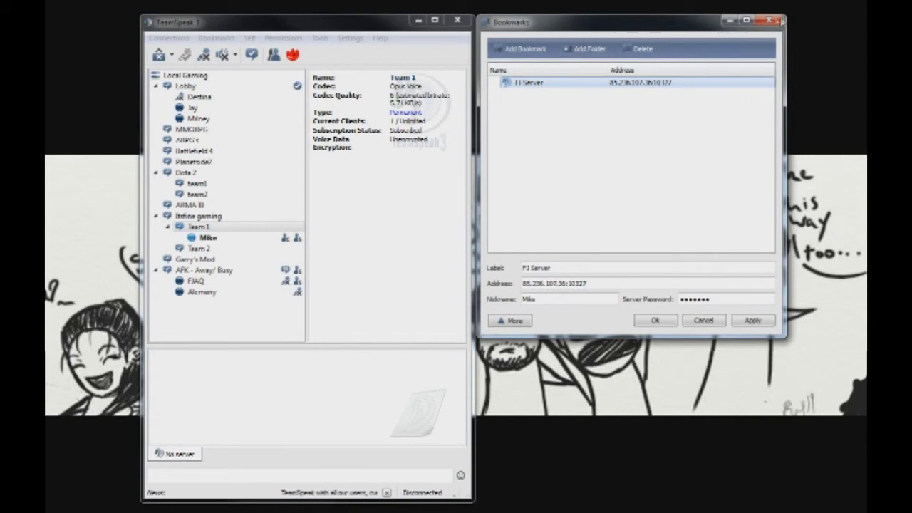
{"action": "left_click", "coordinate": [781, 21]}
- Look over the available client commands, open the program options and examine the general Application settings
{"action": "left_click", "coordinate": [216, 38]}
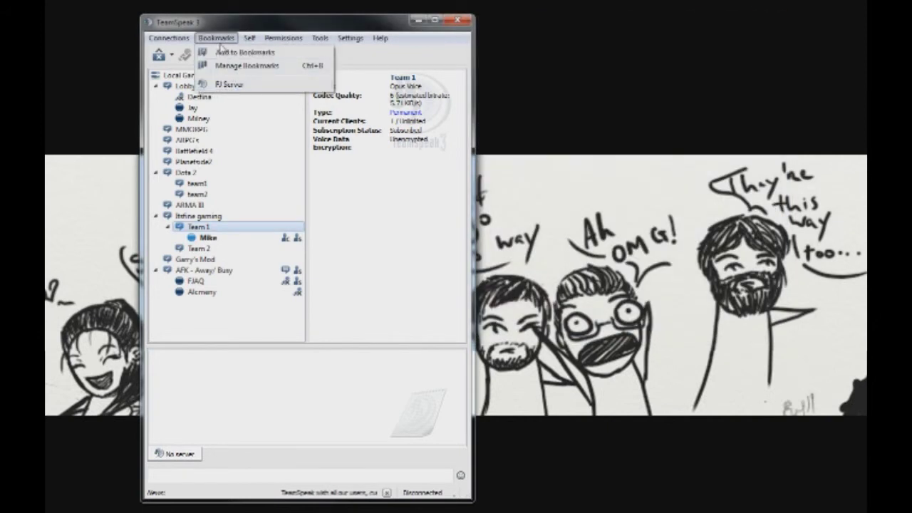
{"action": "mouse_move", "coordinate": [250, 38]}
{"action": "mouse_move", "coordinate": [336, 60]}
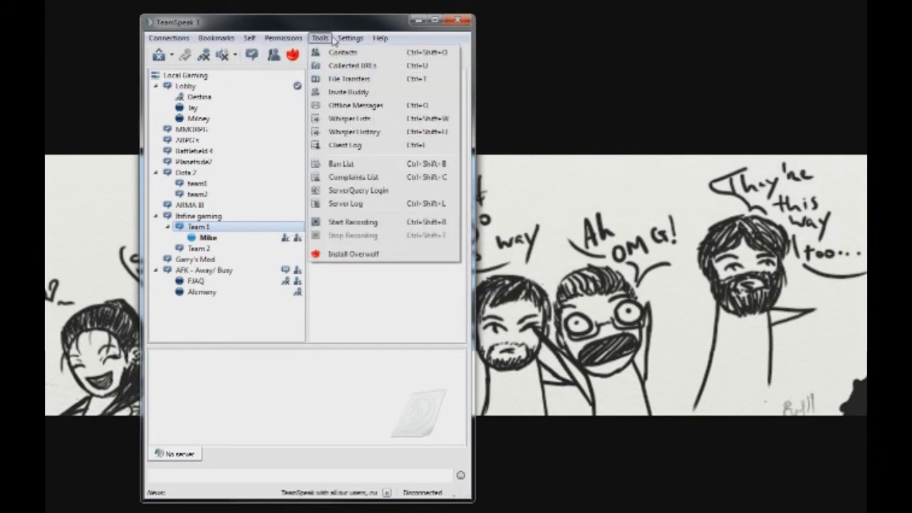
{"action": "mouse_move", "coordinate": [273, 93]}
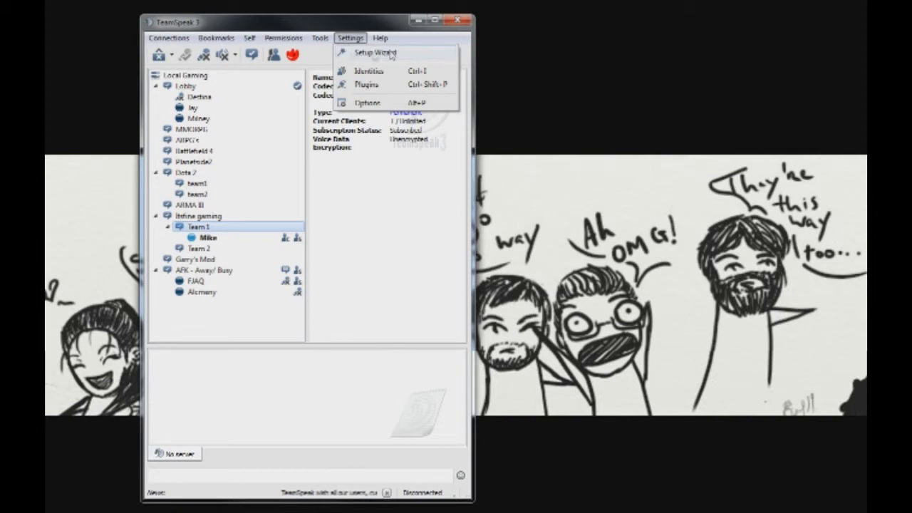
{"action": "left_click", "coordinate": [352, 105]}
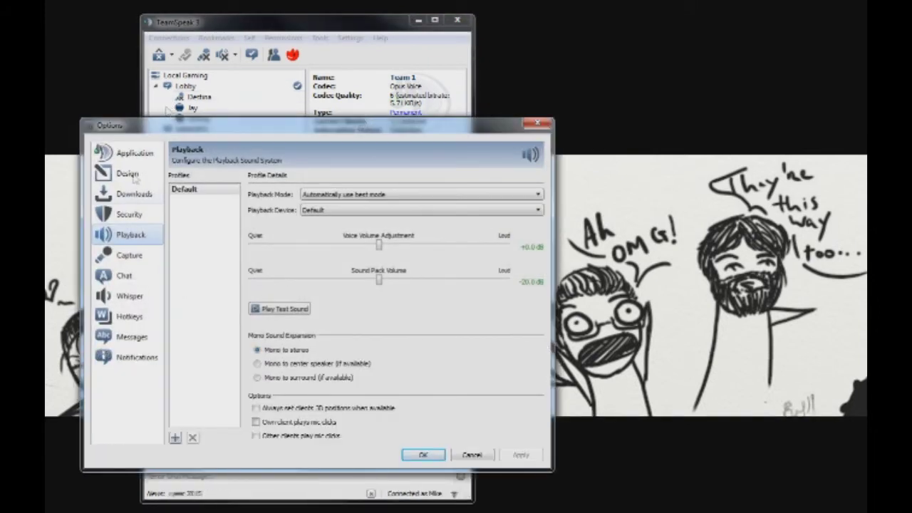
{"action": "left_click", "coordinate": [136, 155]}
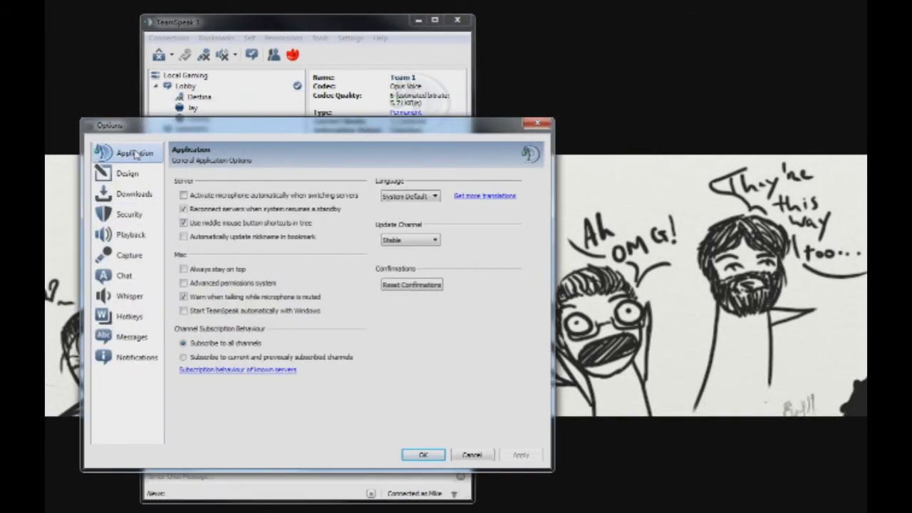
- Examine the Playback settings and the list of playback devices, keeping Default as the device
{"action": "left_click", "coordinate": [143, 239]}
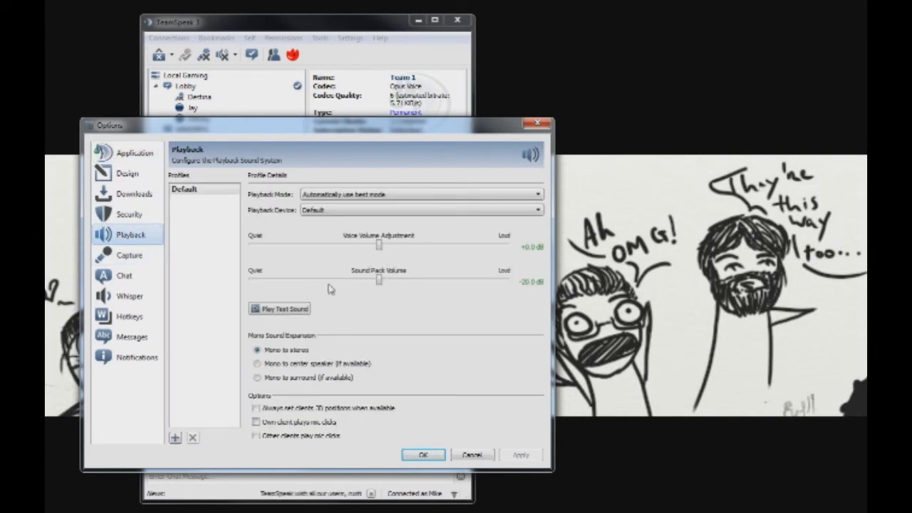
{"action": "mouse_move", "coordinate": [330, 288]}
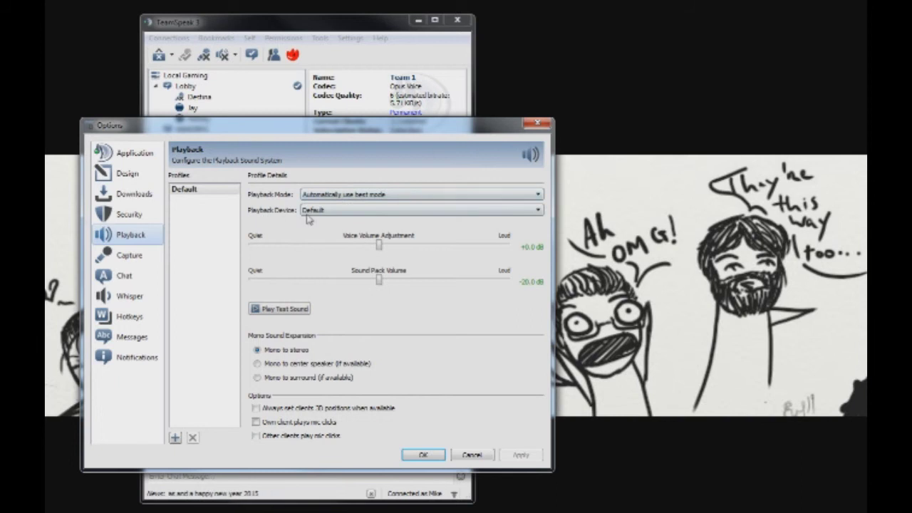
{"action": "left_click", "coordinate": [343, 210]}
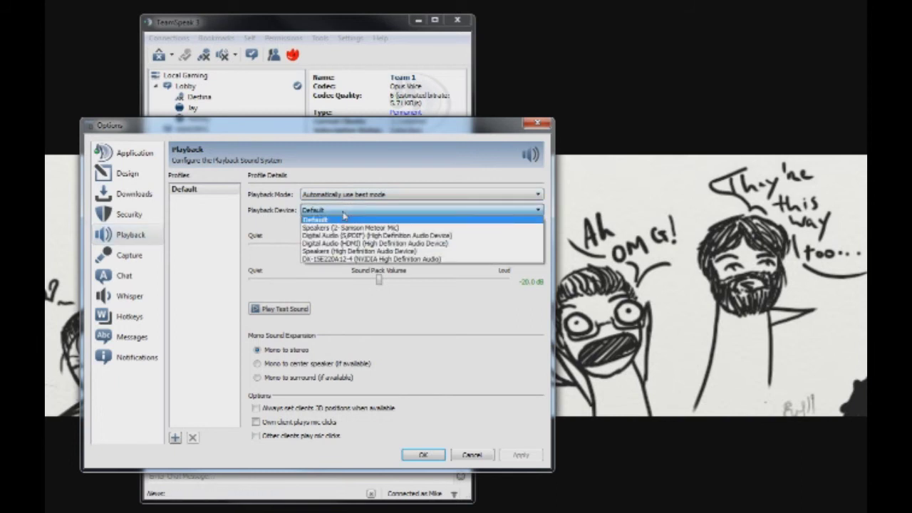
{"action": "left_click", "coordinate": [343, 216]}
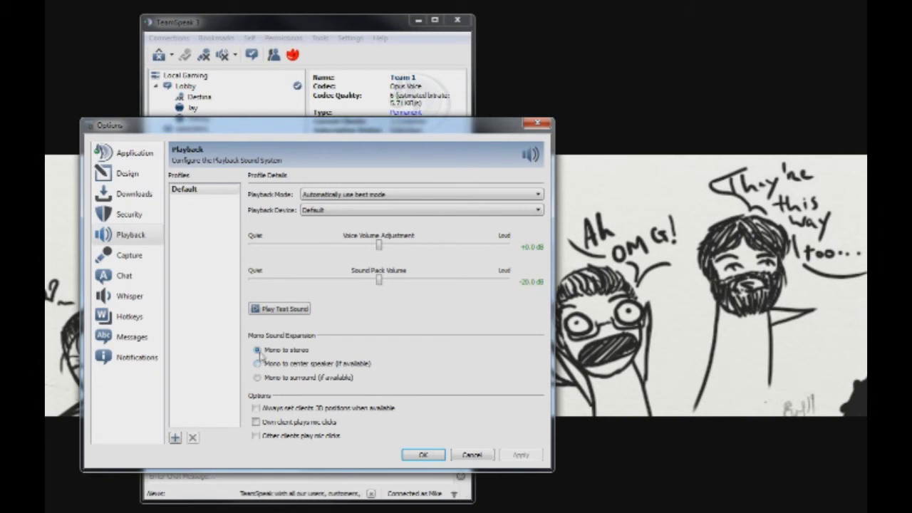
- Examine the Capture settings, try the voice activation microphone test, and accept the options
{"action": "left_click", "coordinate": [129, 255]}
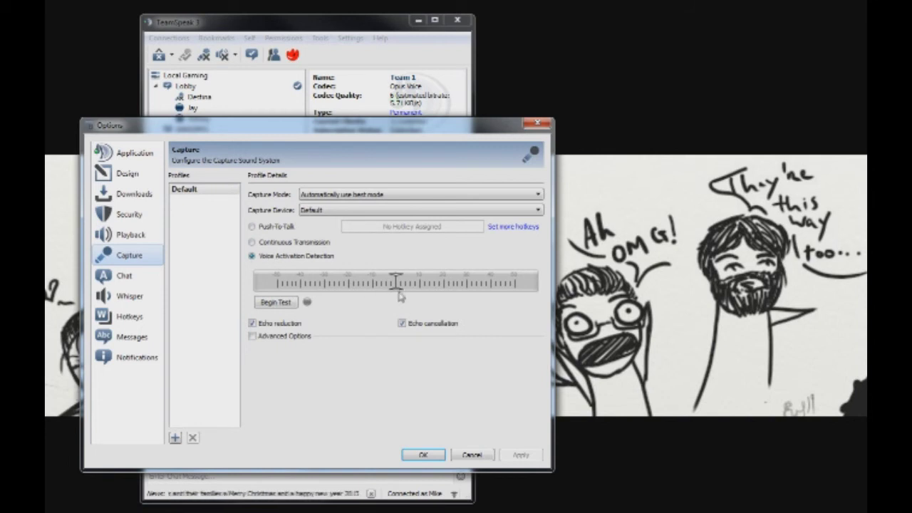
{"action": "left_click", "coordinate": [275, 302]}
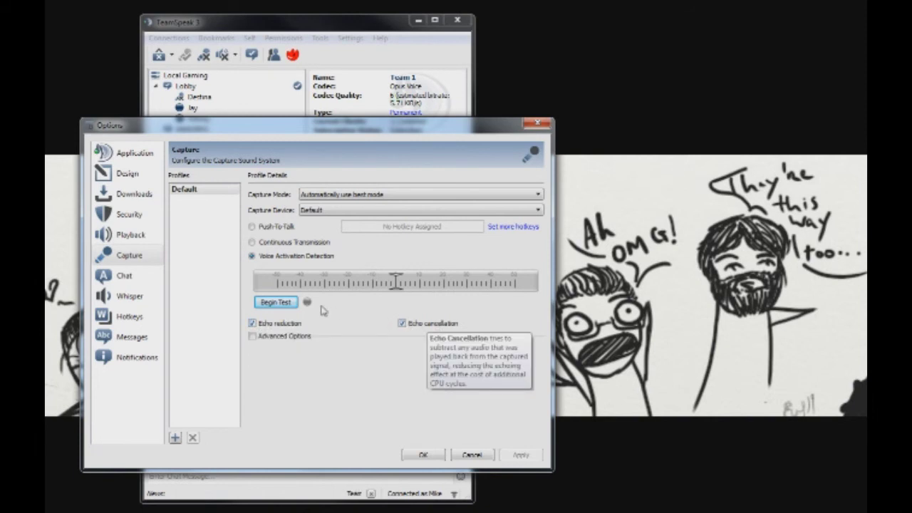
{"action": "left_click", "coordinate": [423, 457]}
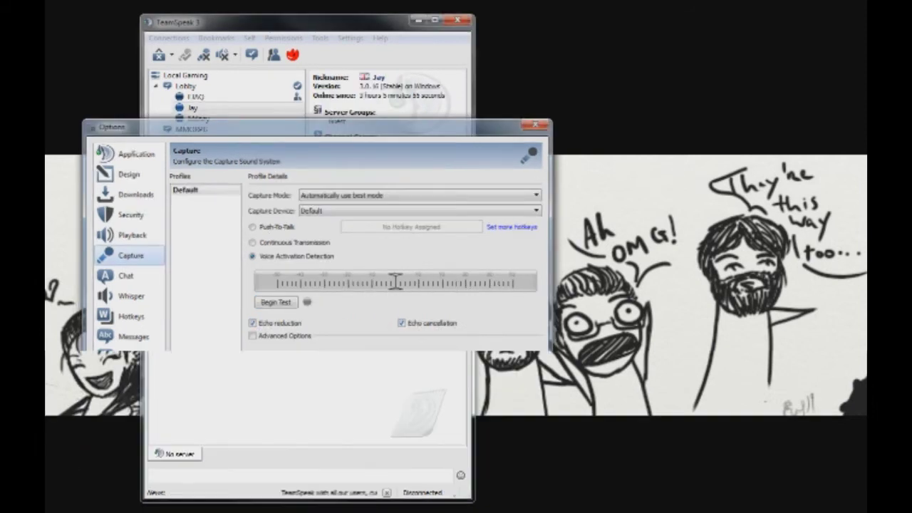